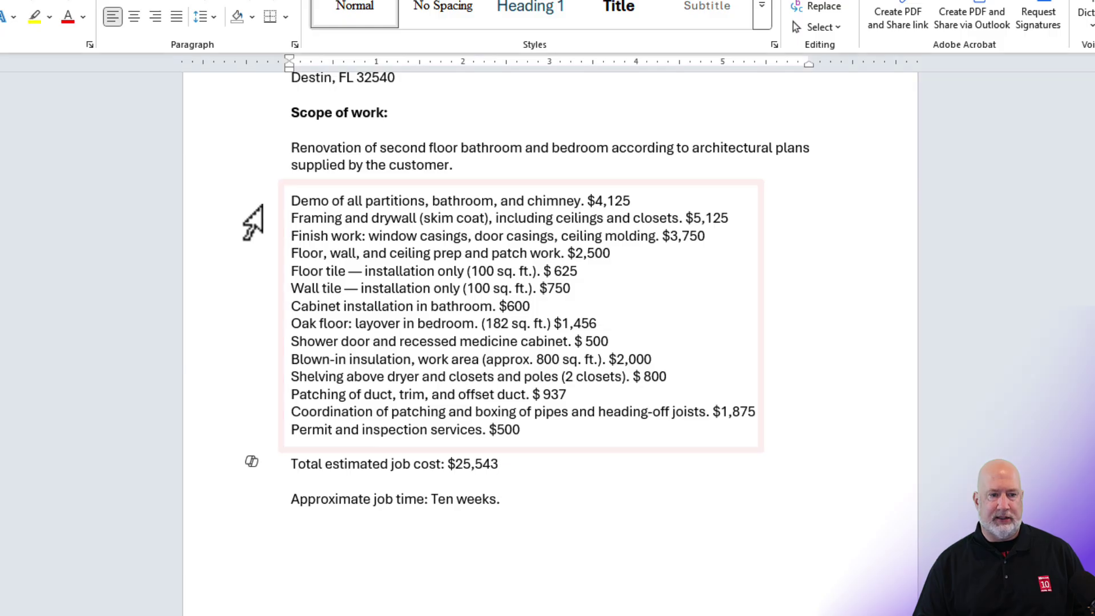
Select the cost lines from Demo to Permit and ask Copilot what the numbers total
drag(253, 205, 252, 432)
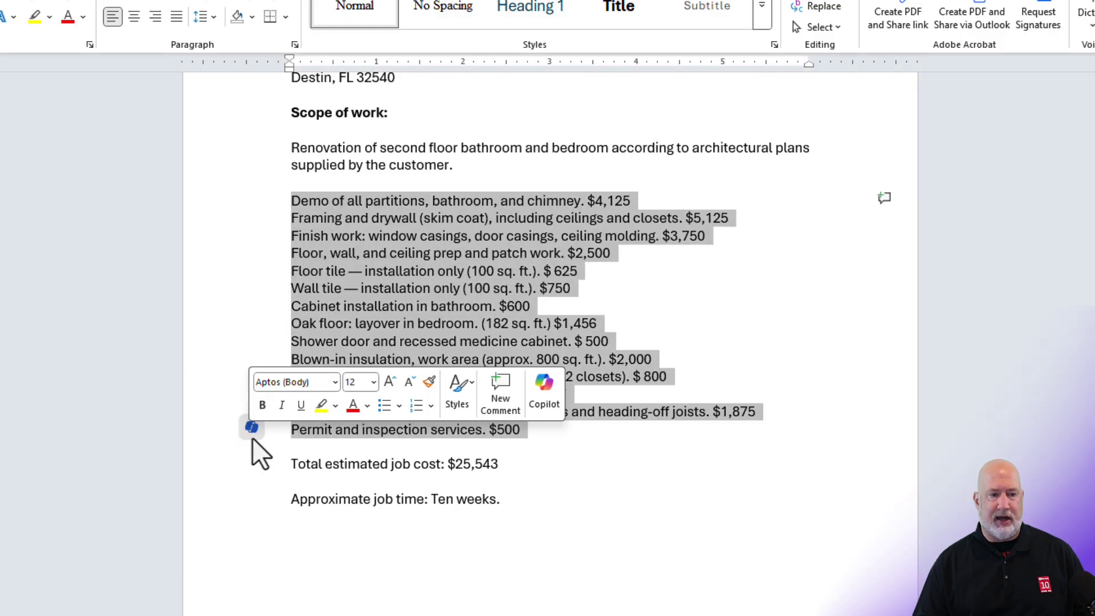
click(253, 428)
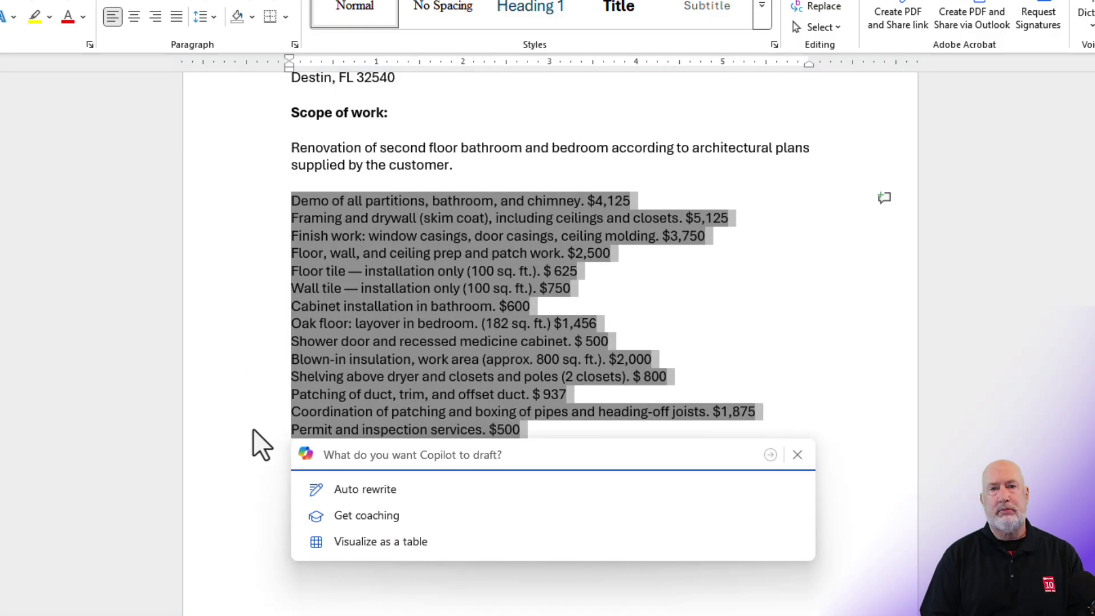
text(What do the numbes total?)
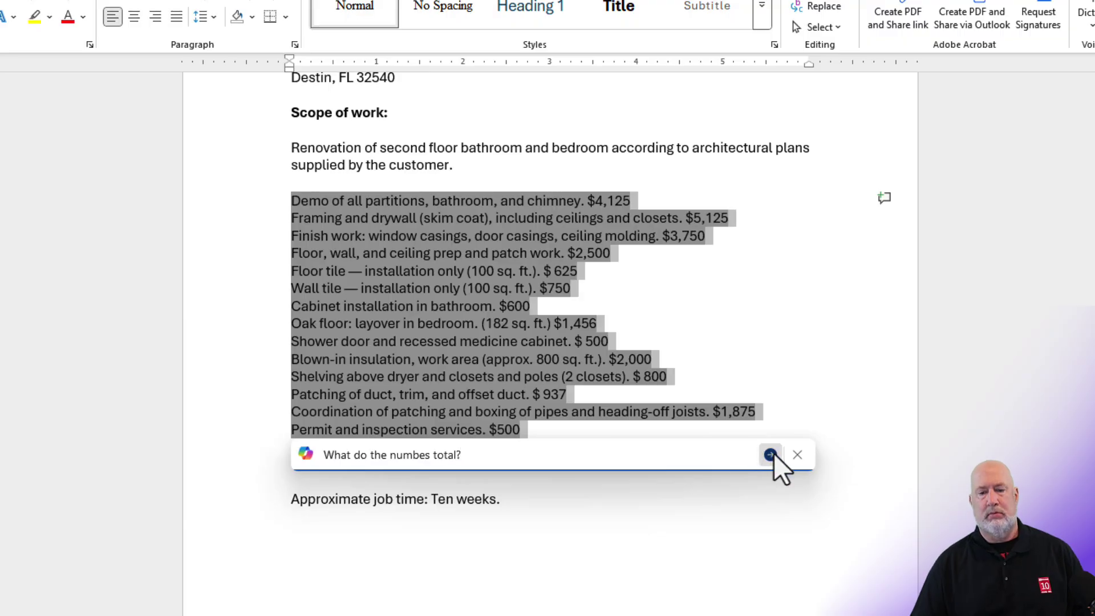
Submit the Copilot prompt so it inserts the $25,543 total sentence below the list
click(770, 454)
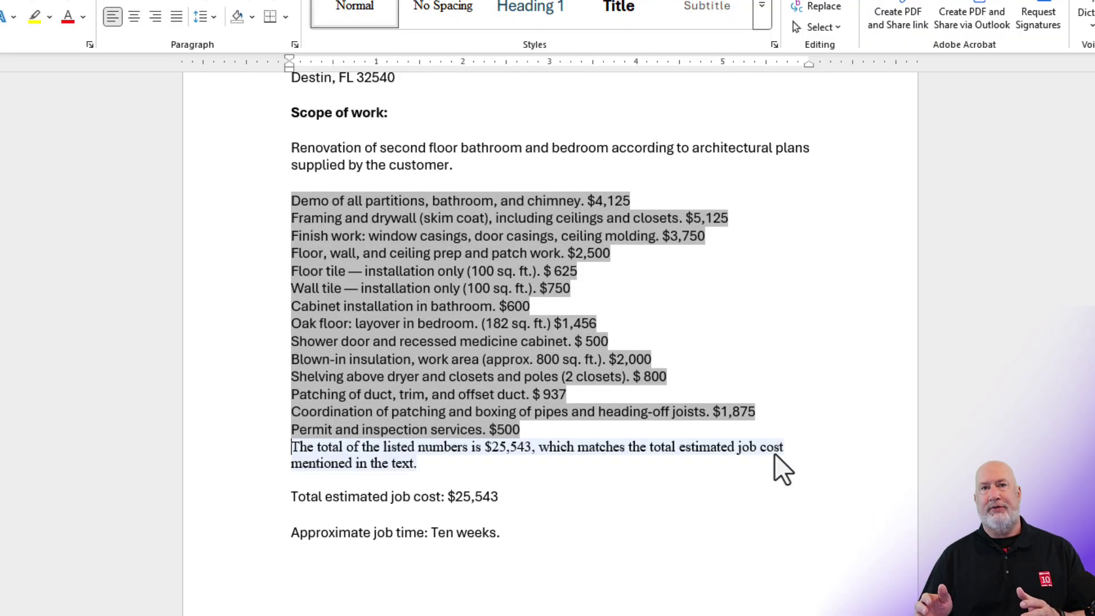